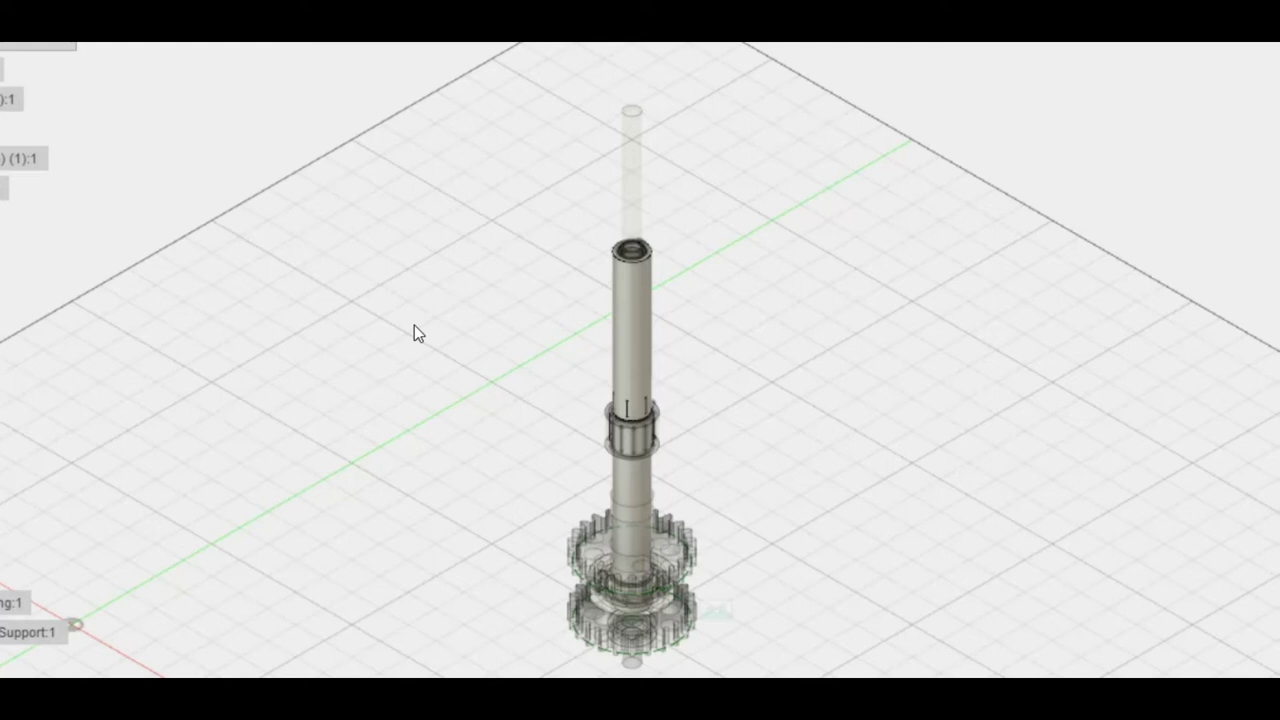
Examine the concentric shaft assembly, including its lower gears, the inner shaft, and the bearings and rings along it
scroll(642, 622, up, 2)
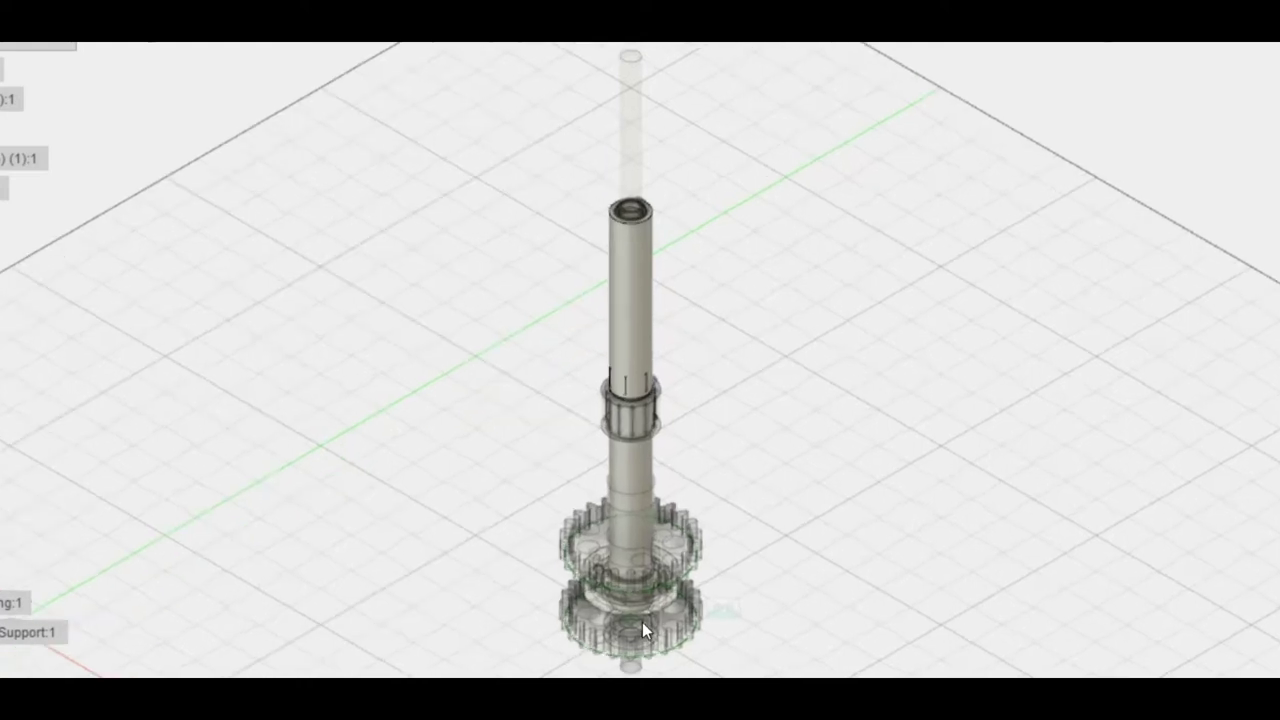
scroll(642, 622, up, 2)
scroll(645, 665, up, 3)
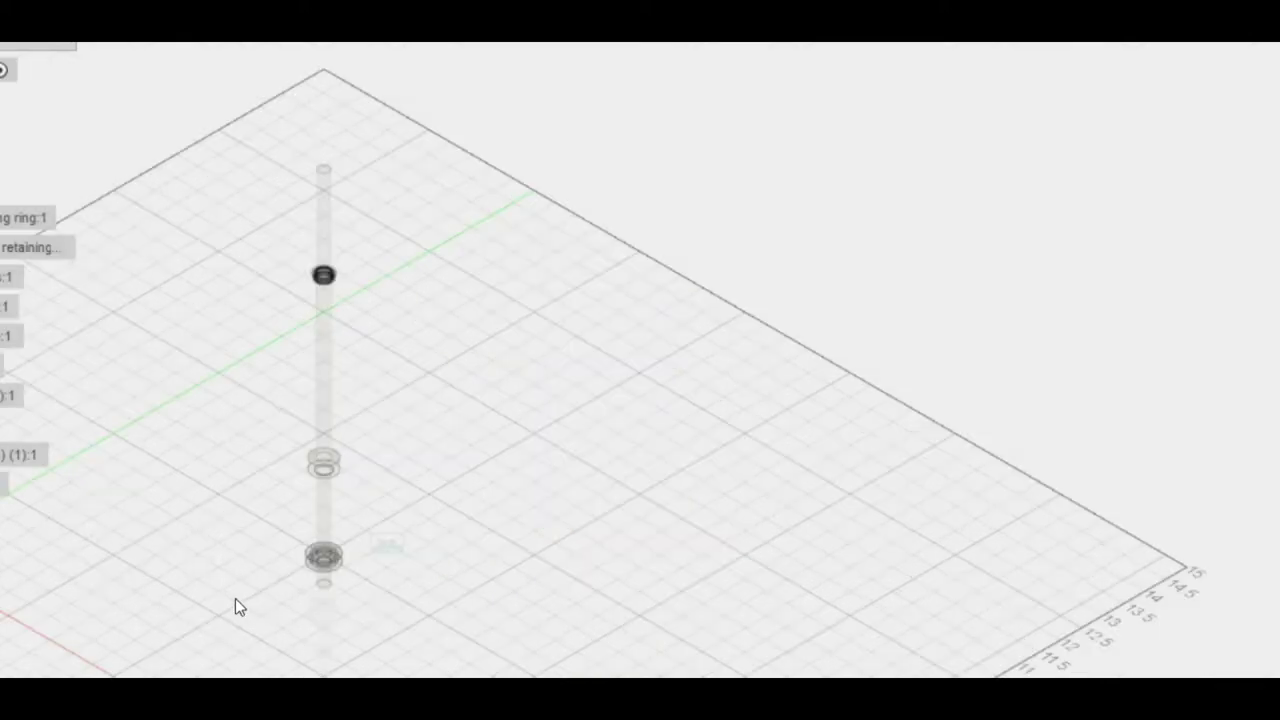
scroll(234, 598, up, 3)
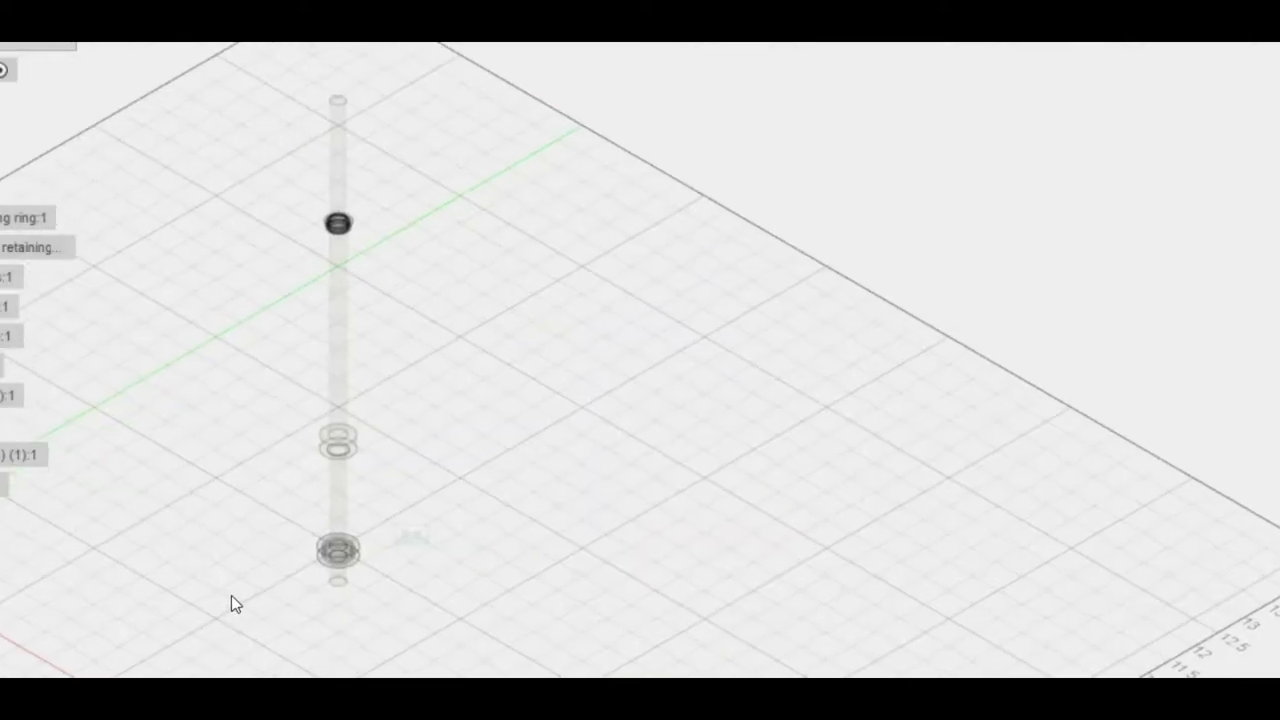
scroll(231, 595, up, 1)
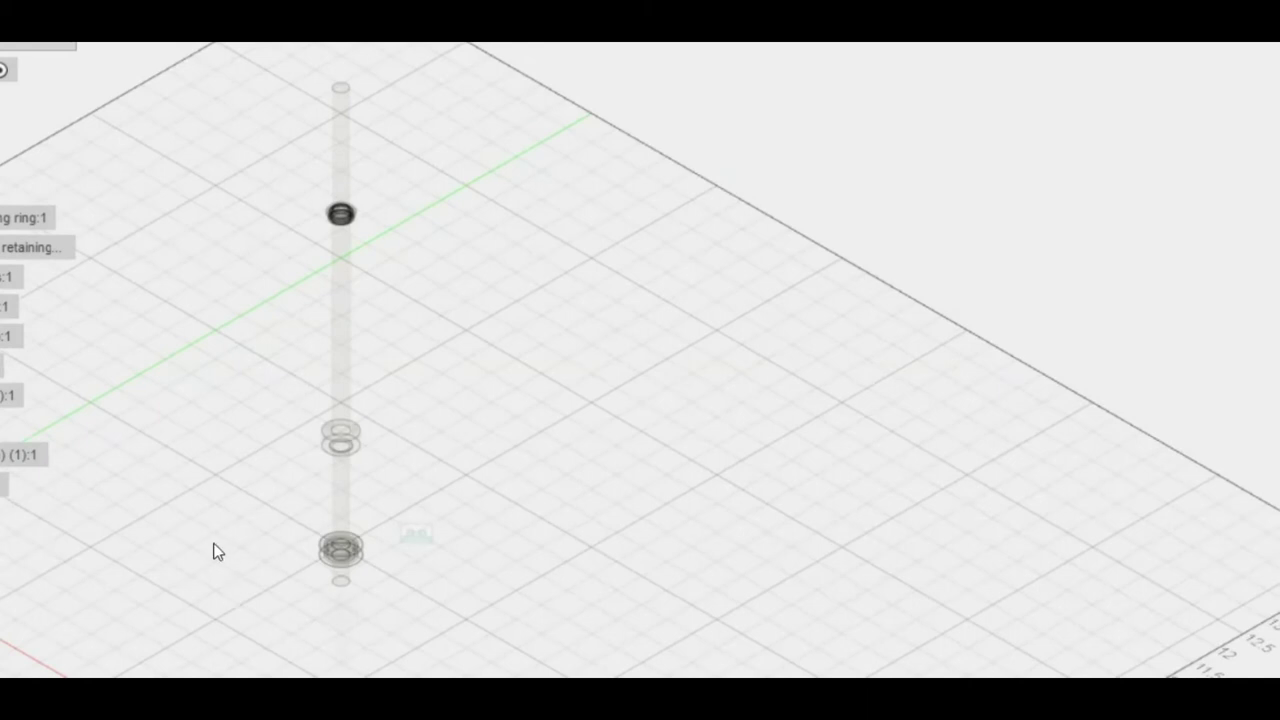
scroll(213, 545, up, 1)
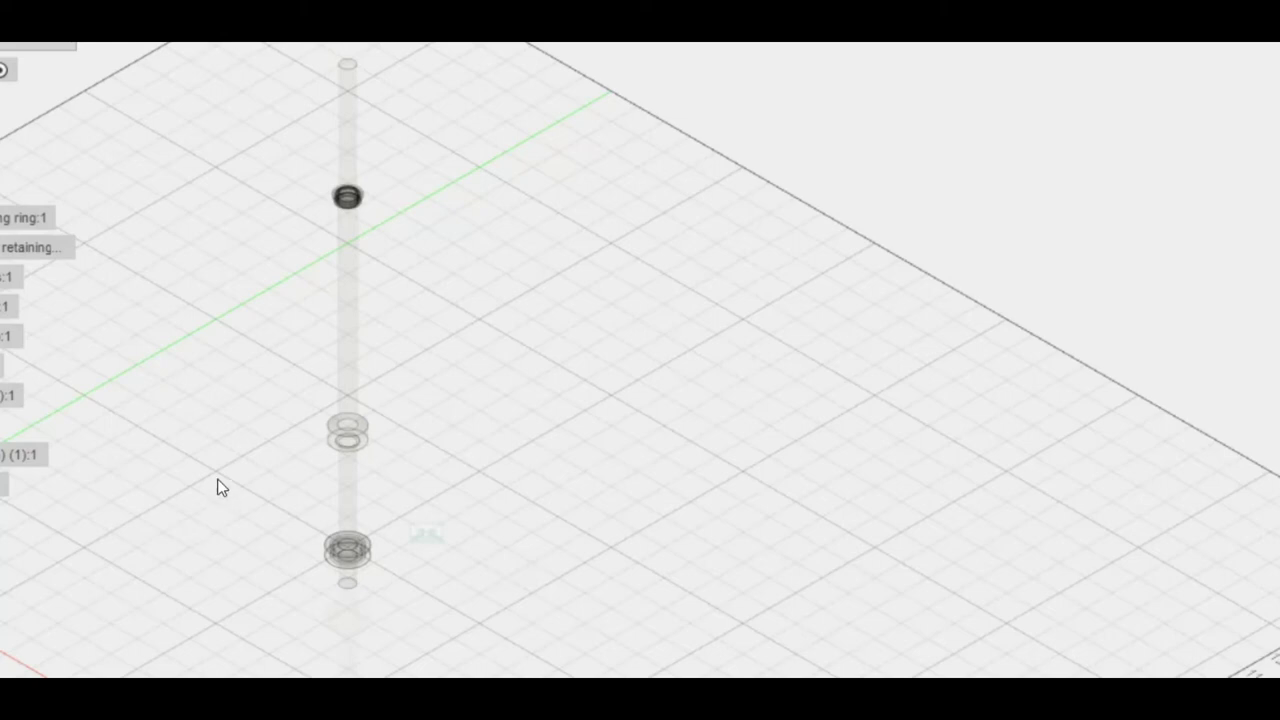
scroll(219, 489, up, 5)
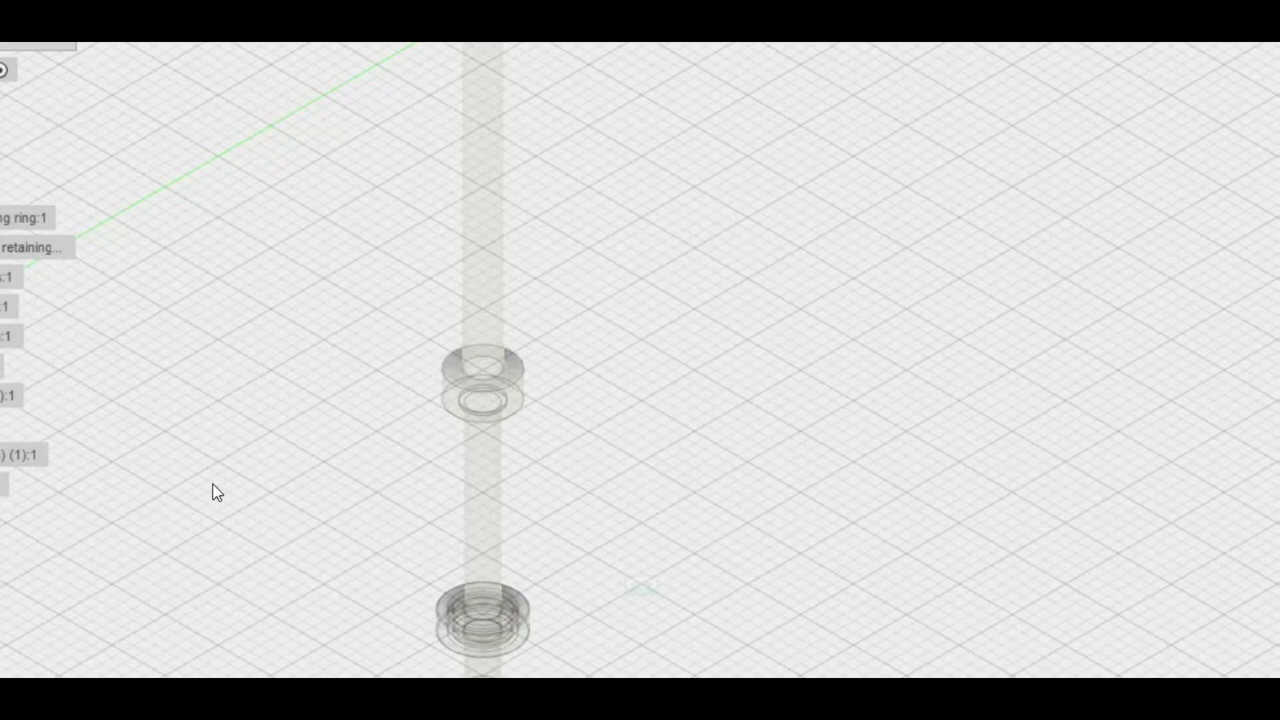
scroll(217, 491, up, 2)
middle_drag(214, 491, 225, 400)
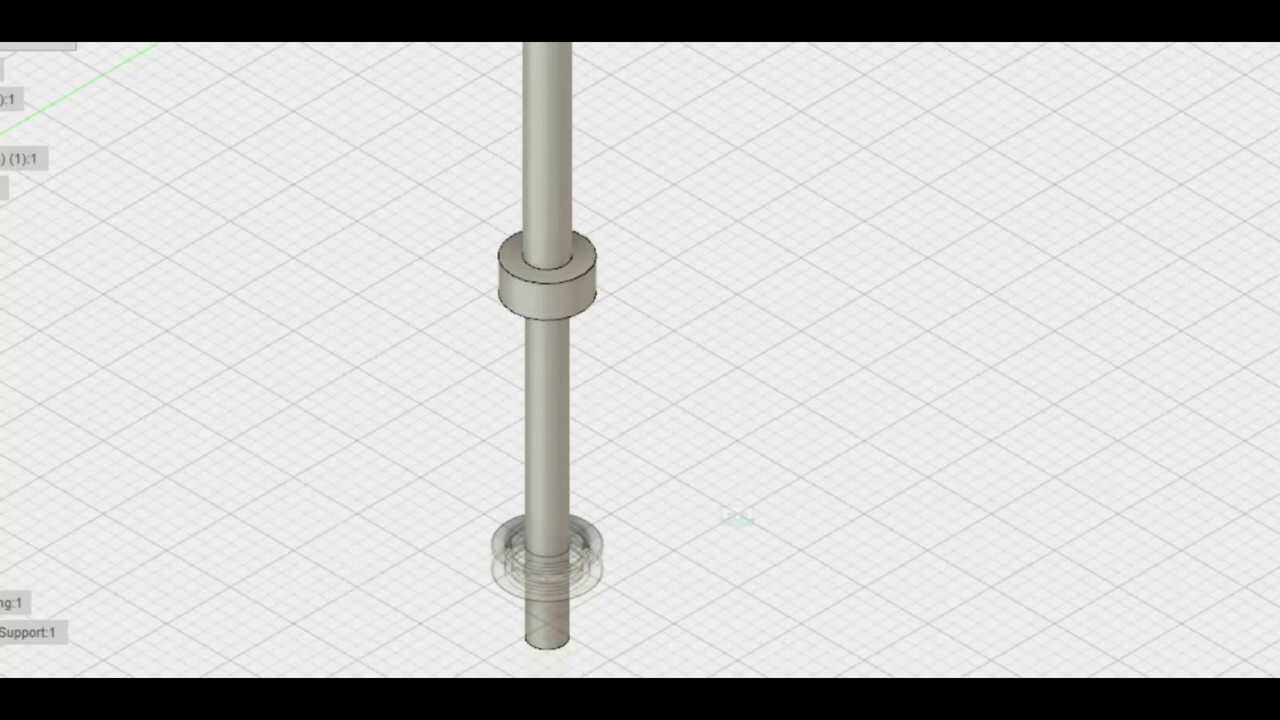
scroll(478, 491, down, 5)
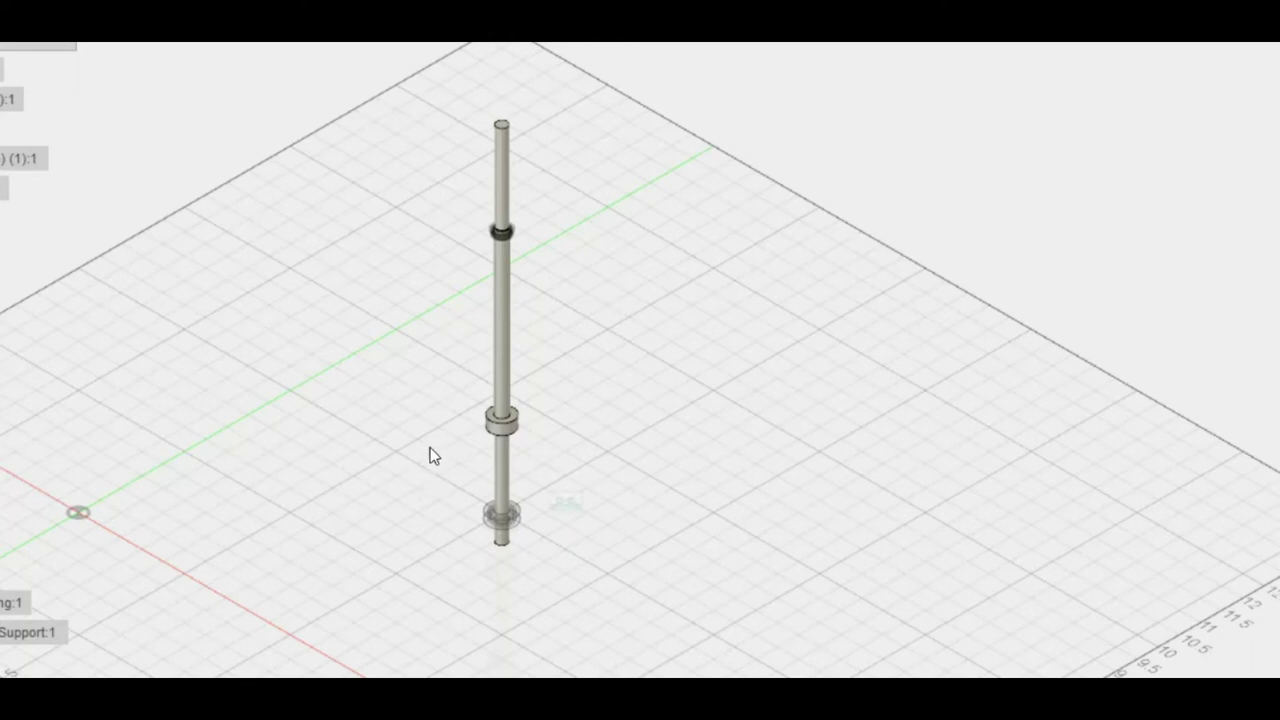
scroll(434, 451, up, 1)
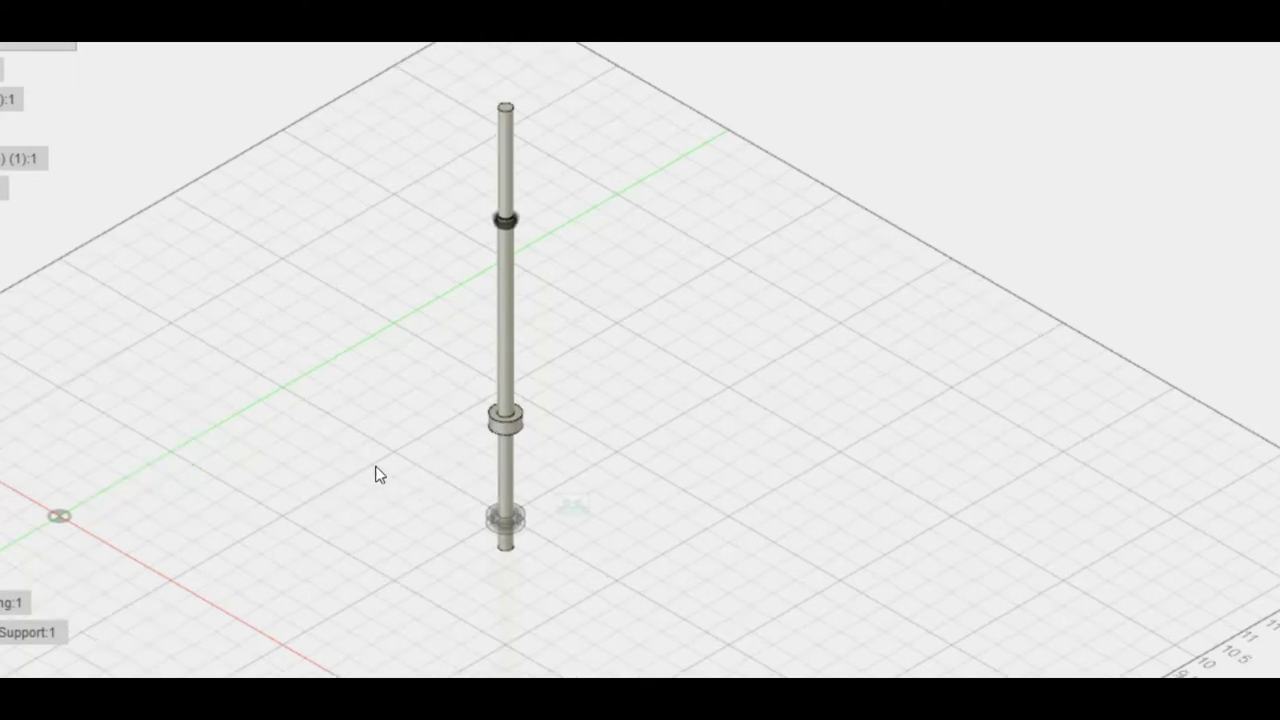
scroll(376, 478, up, 1)
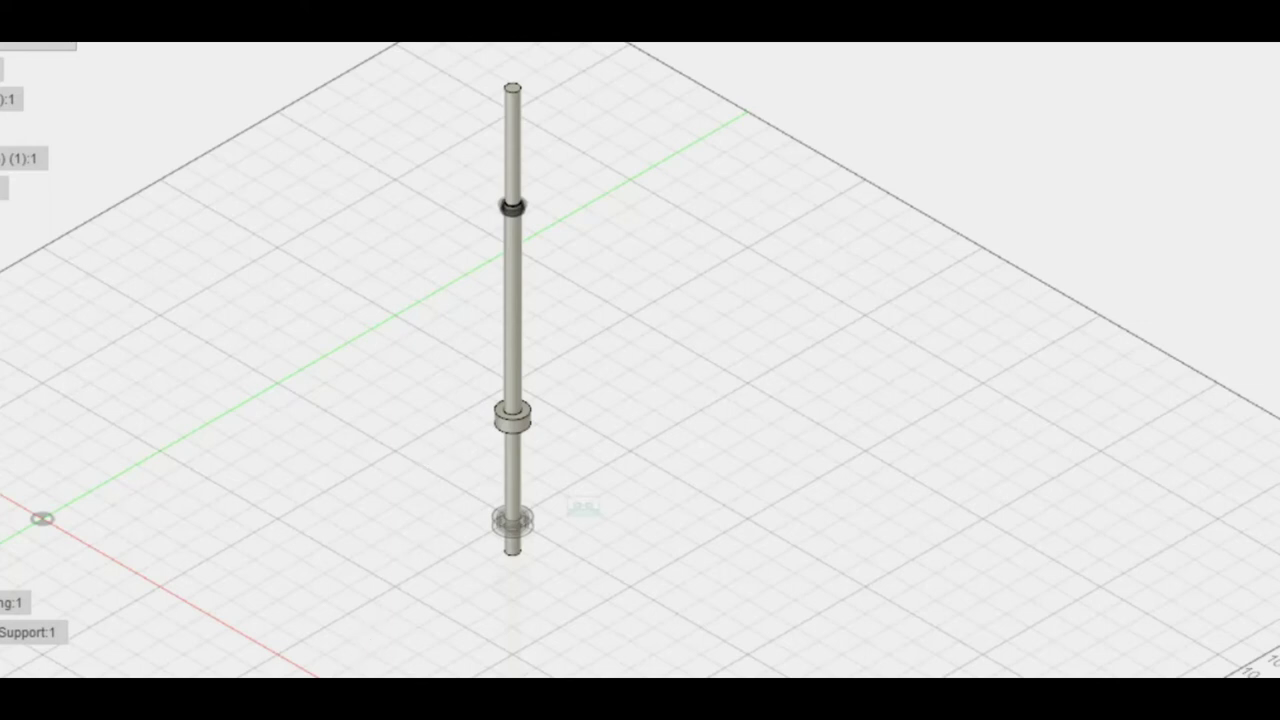
scroll(447, 404, up, 3)
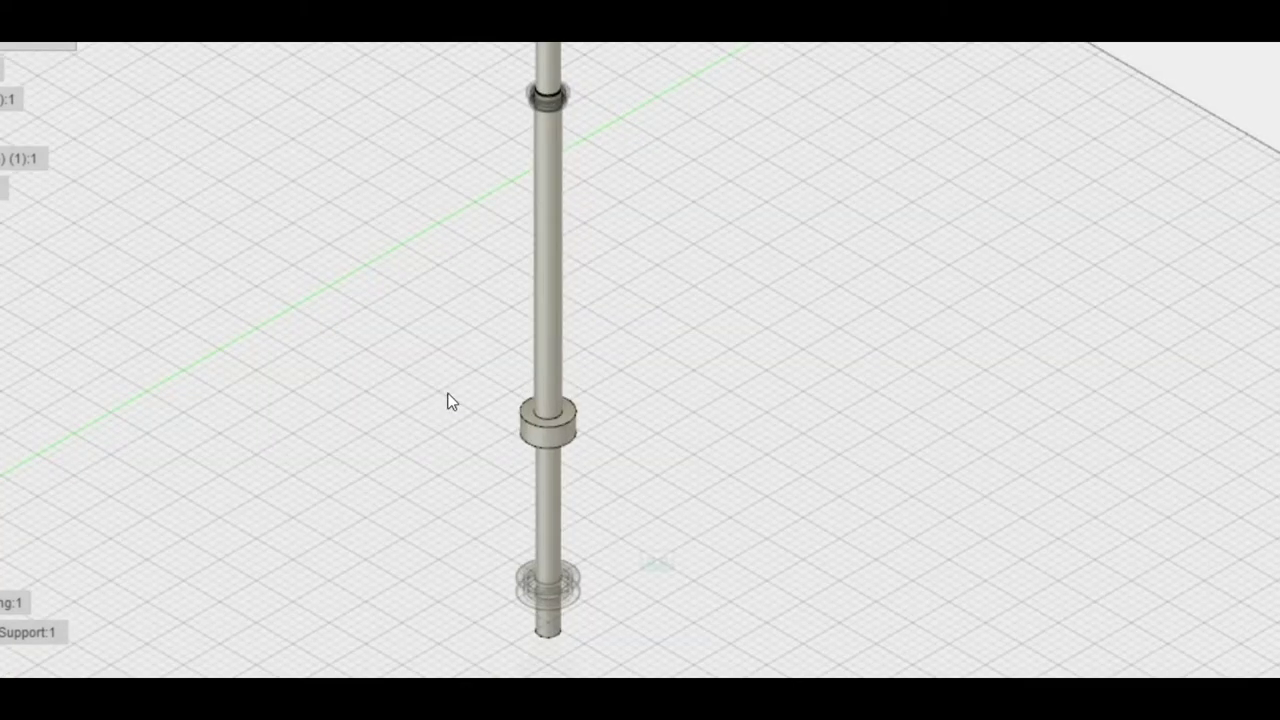
scroll(447, 401, down, 3)
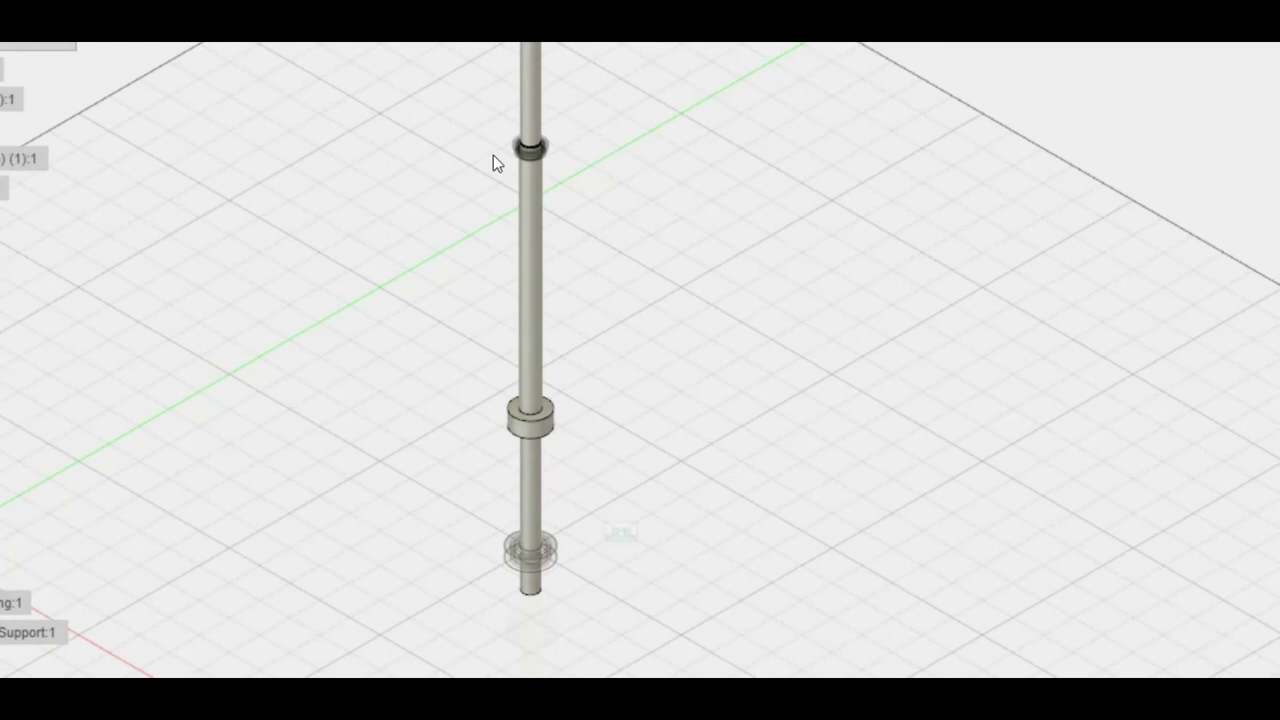
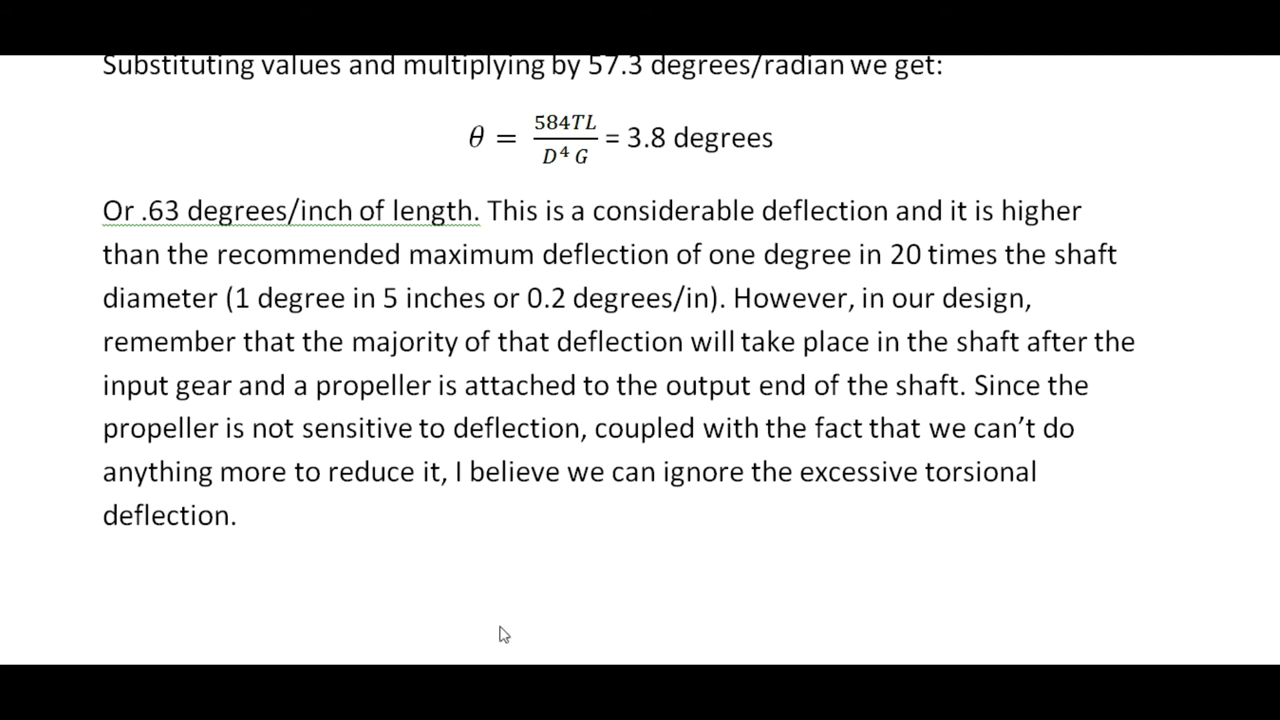
scroll(420, 530, down, 1)
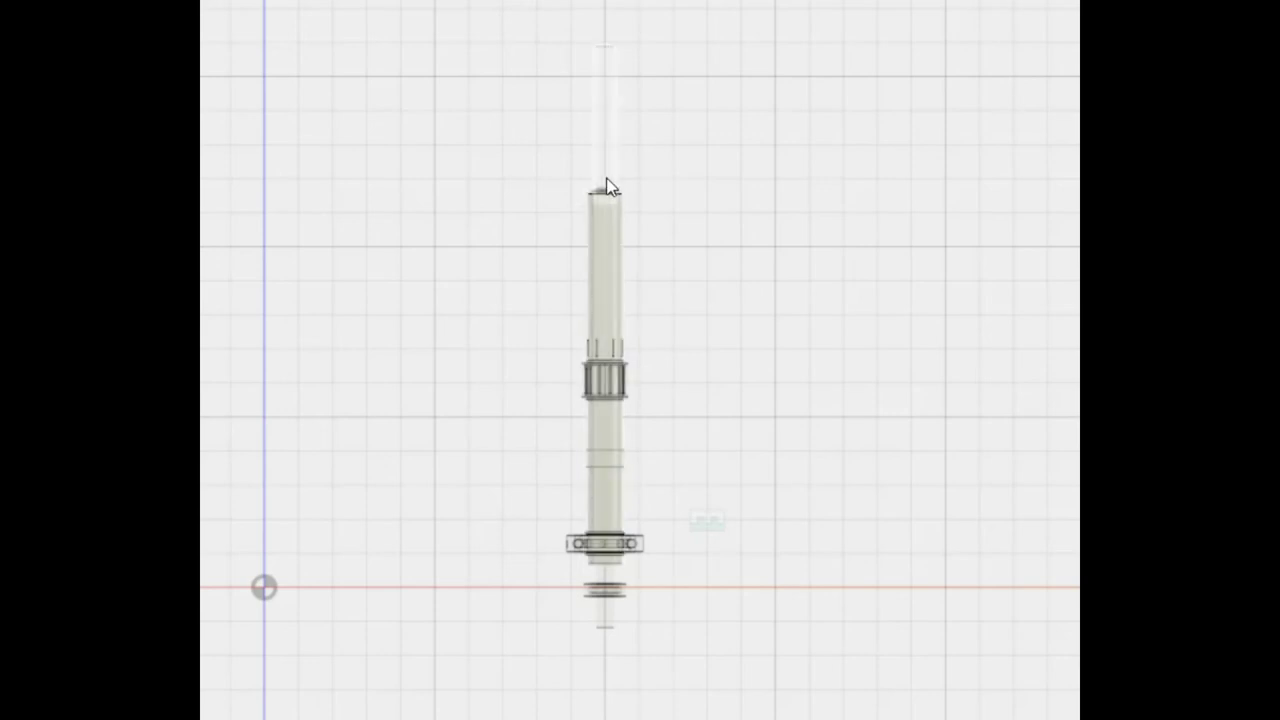
Examine the outer tubular shaft in side view and the flanged ball bearing at the inner shaft up close
scroll(607, 188, down, 1)
scroll(608, 190, up, 3)
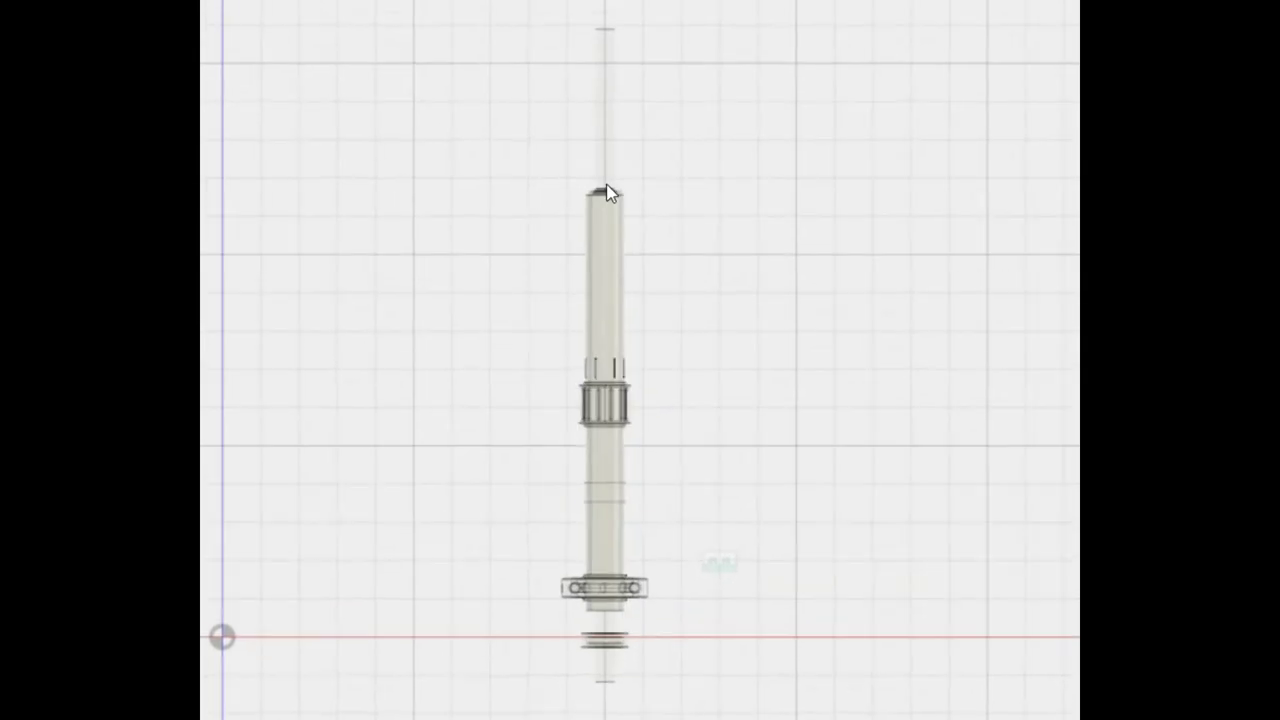
scroll(607, 190, up, 3)
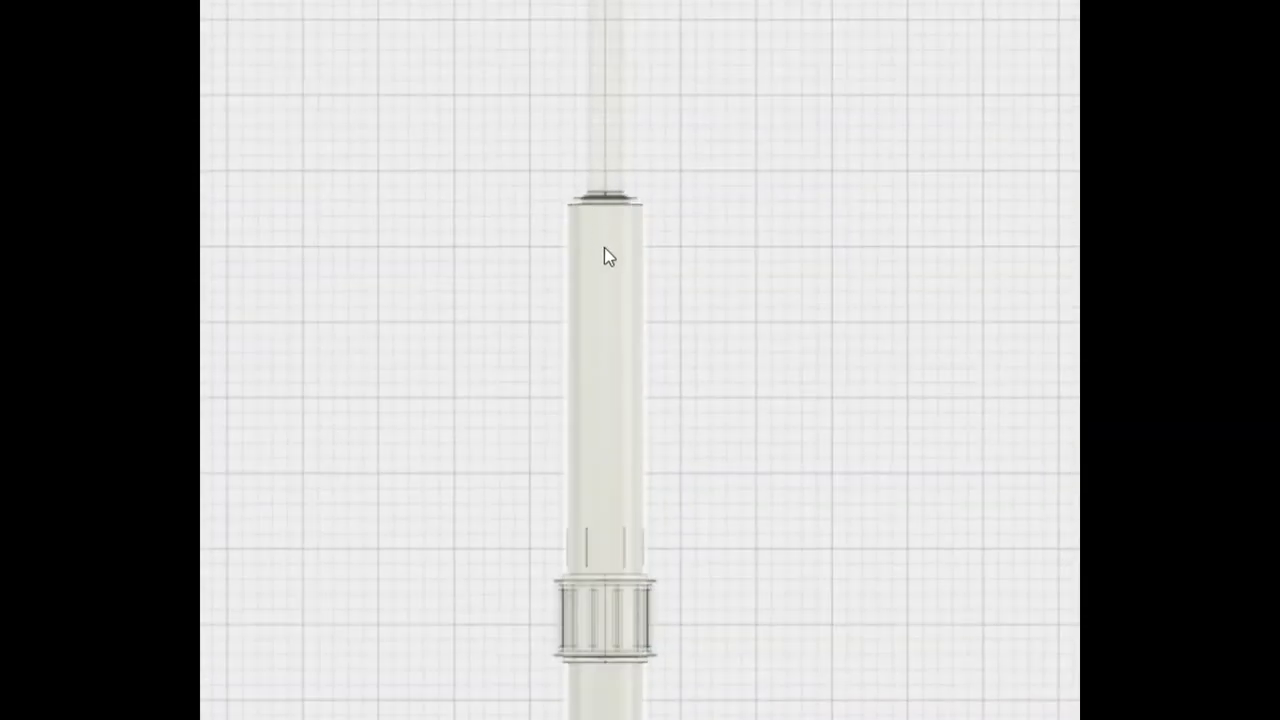
scroll(604, 247, down, 2)
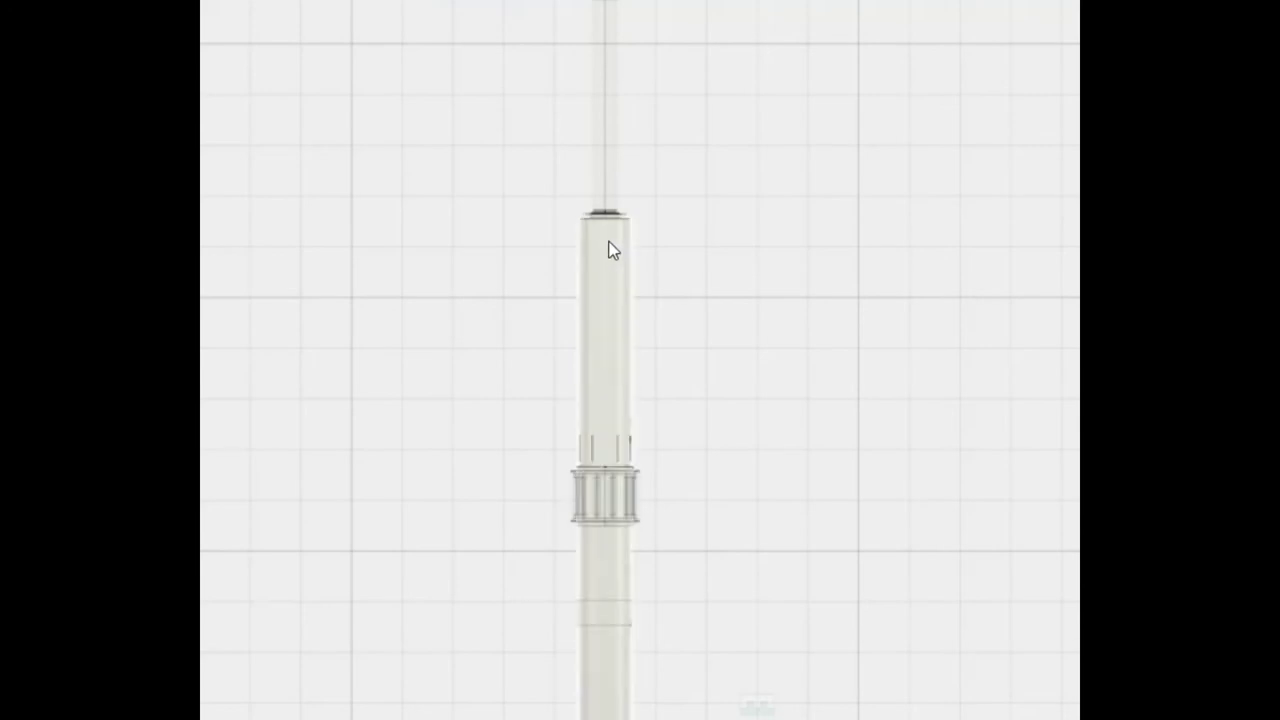
scroll(612, 251, down, 1)
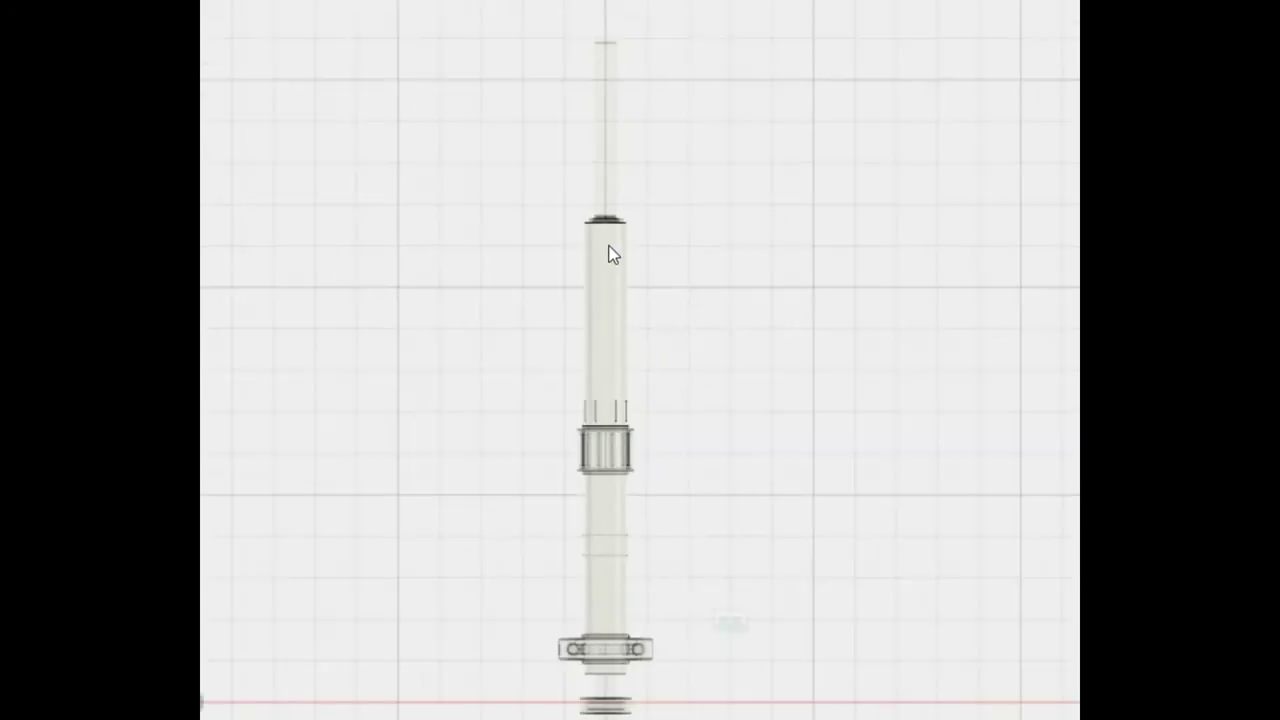
scroll(612, 252, up, 3)
scroll(609, 251, up, 2)
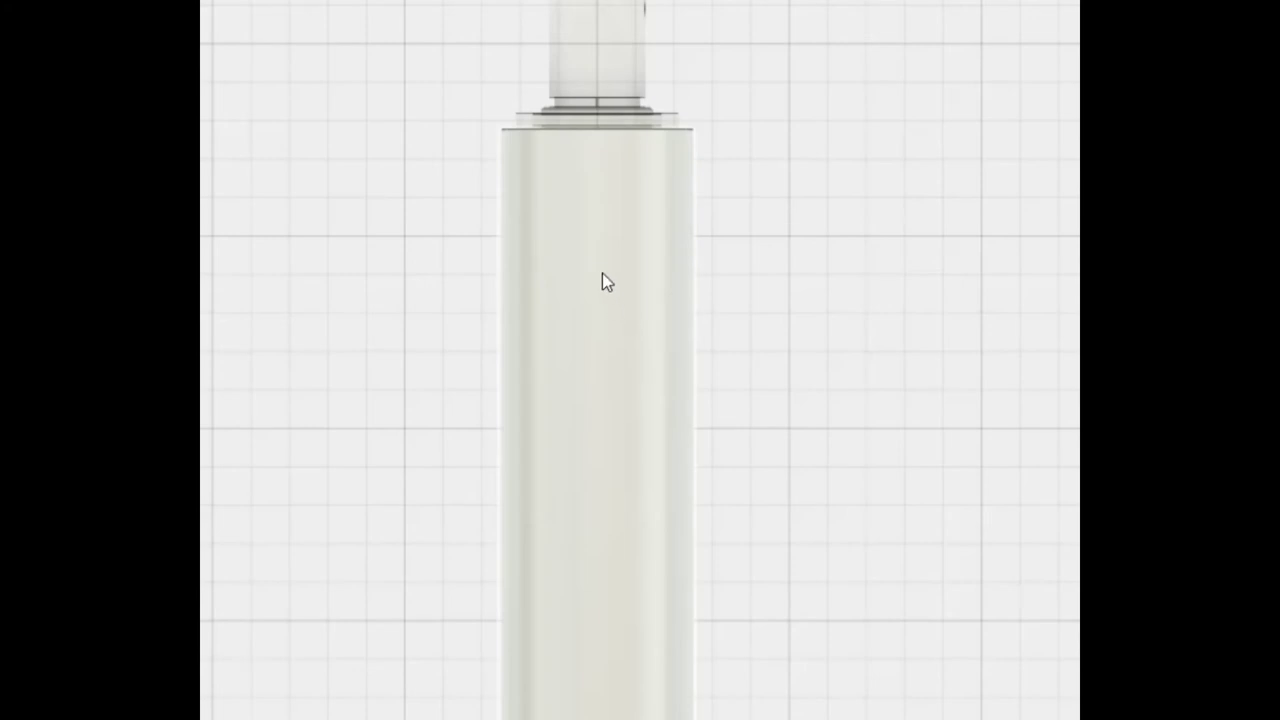
scroll(643, 217, up, 5)
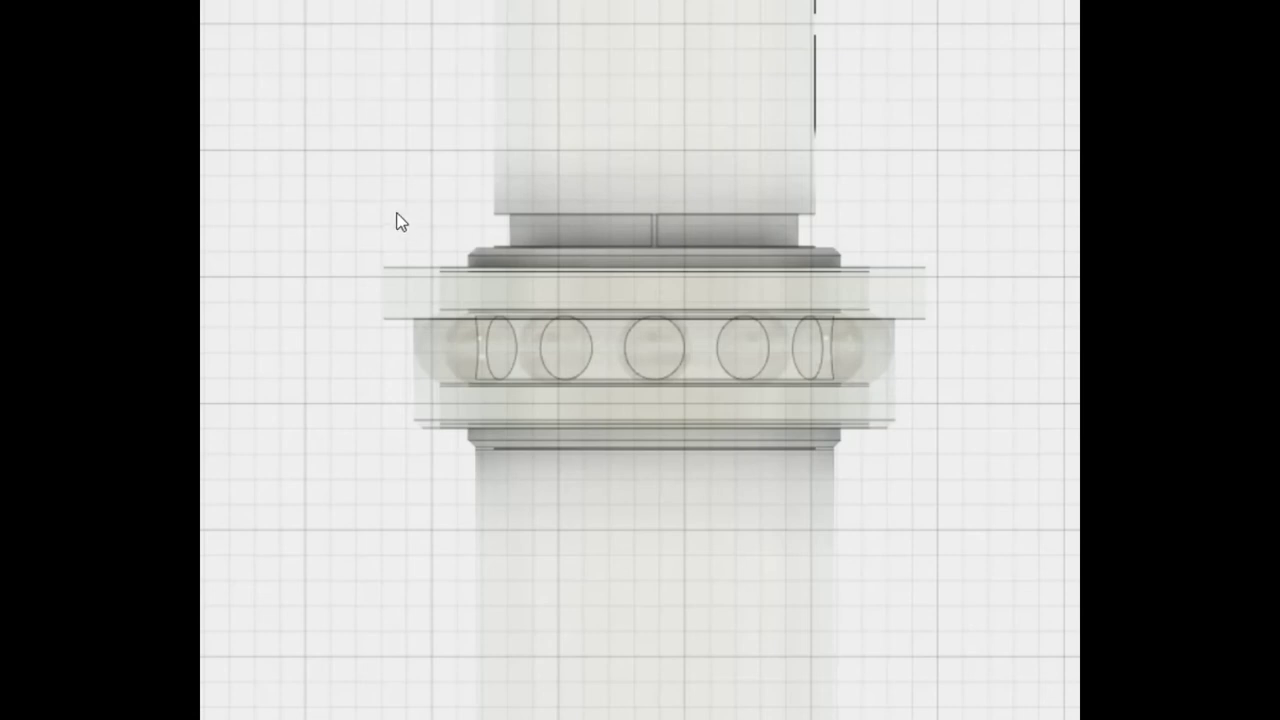
click(365, 3)
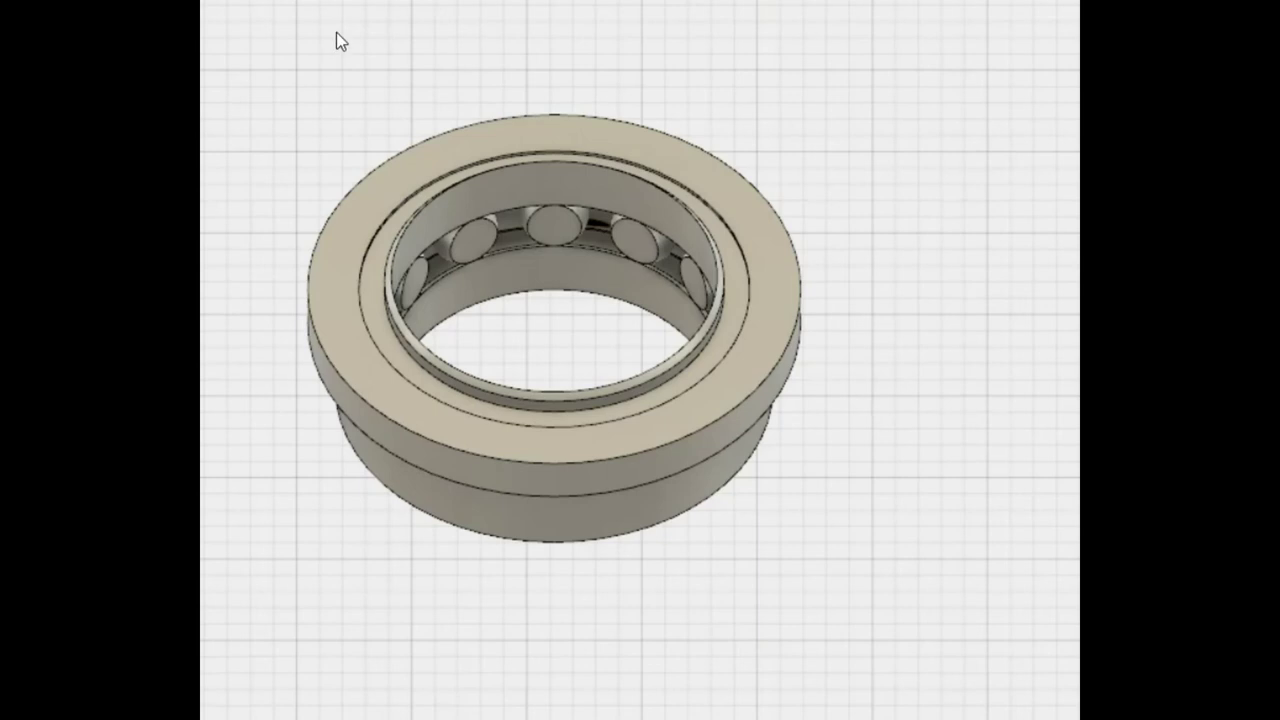
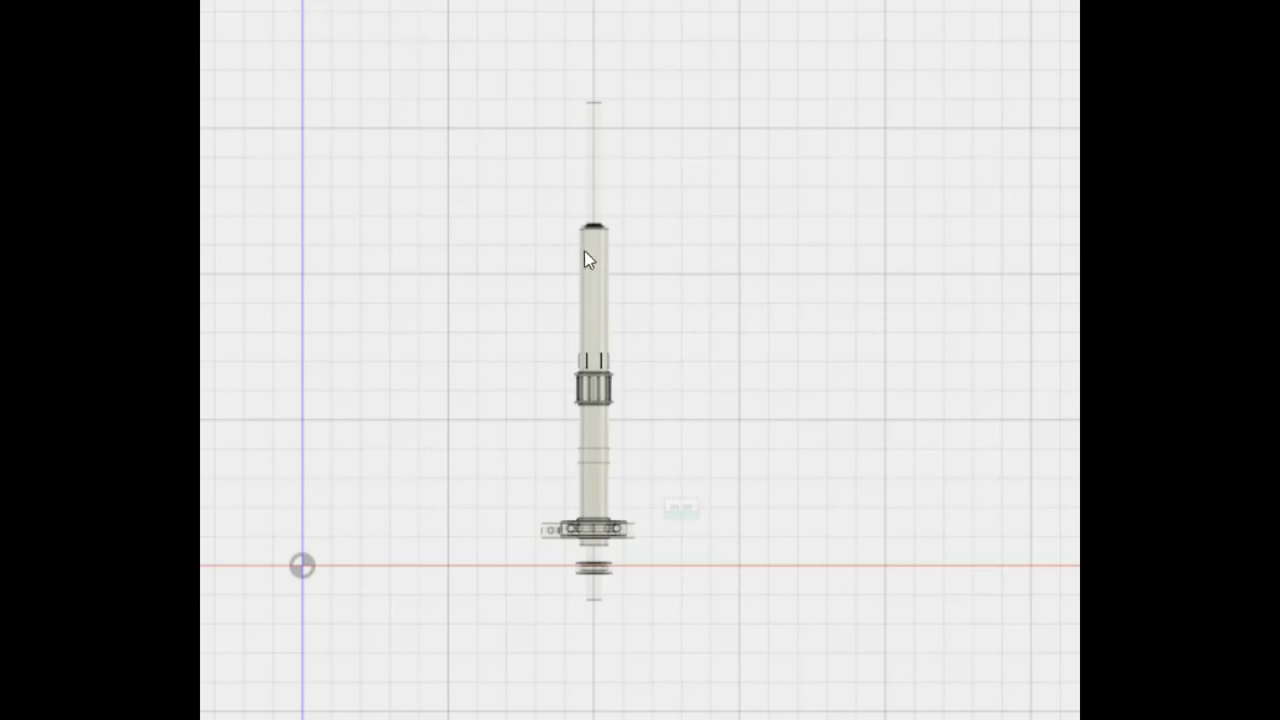
Examine the roller bearing midway along the outer shaft, then the housing tube and support plates around the shafts
scroll(595, 394, up, 2)
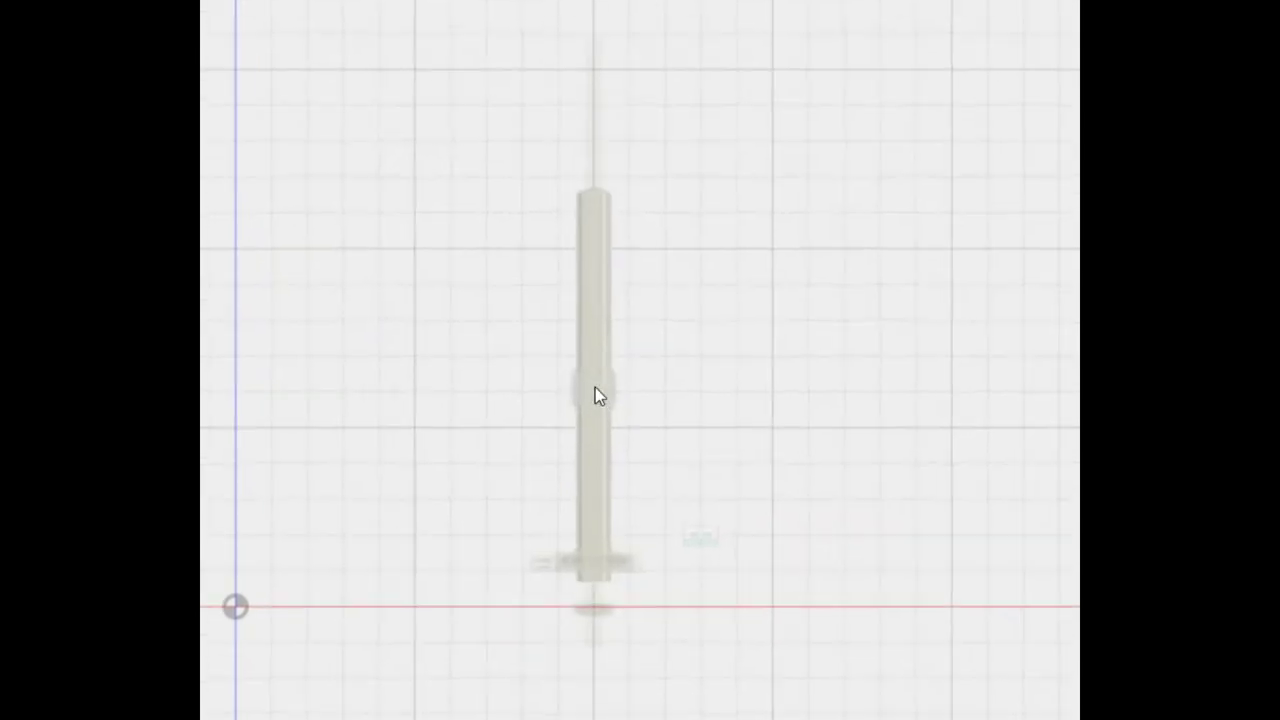
scroll(595, 397, up, 3)
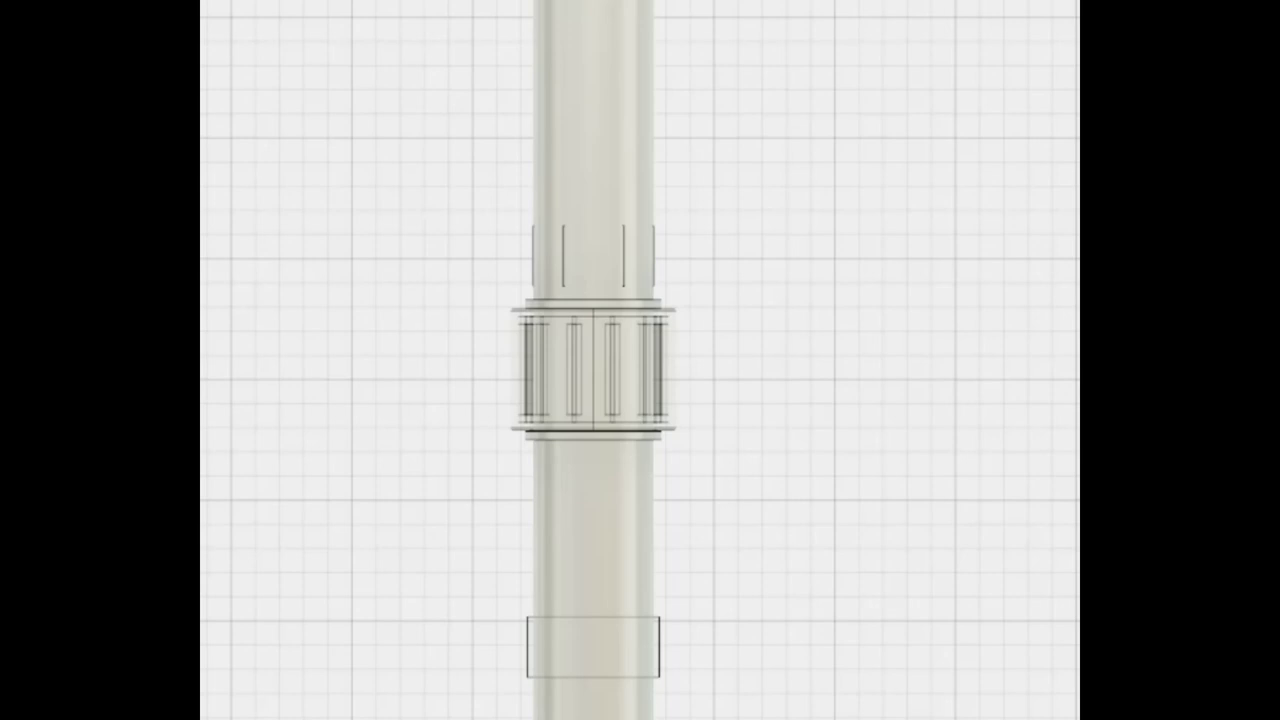
scroll(447, 201, up, 2)
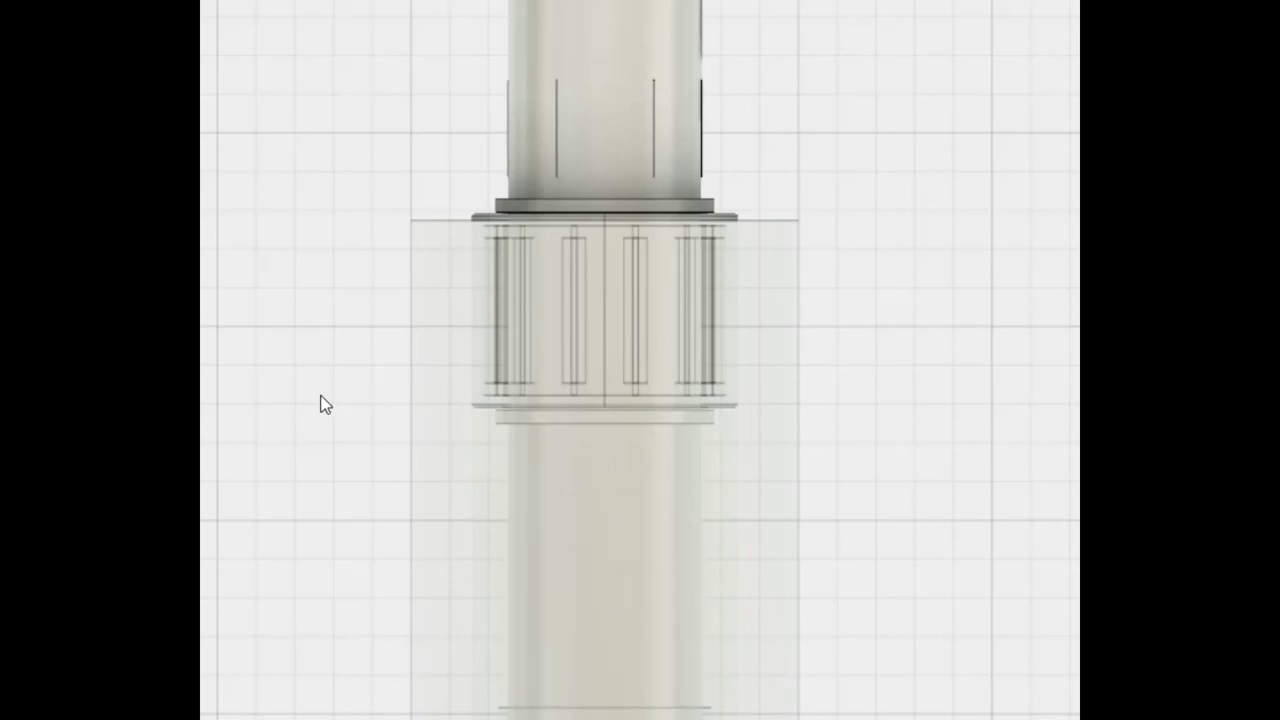
scroll(400, 420, down, 2)
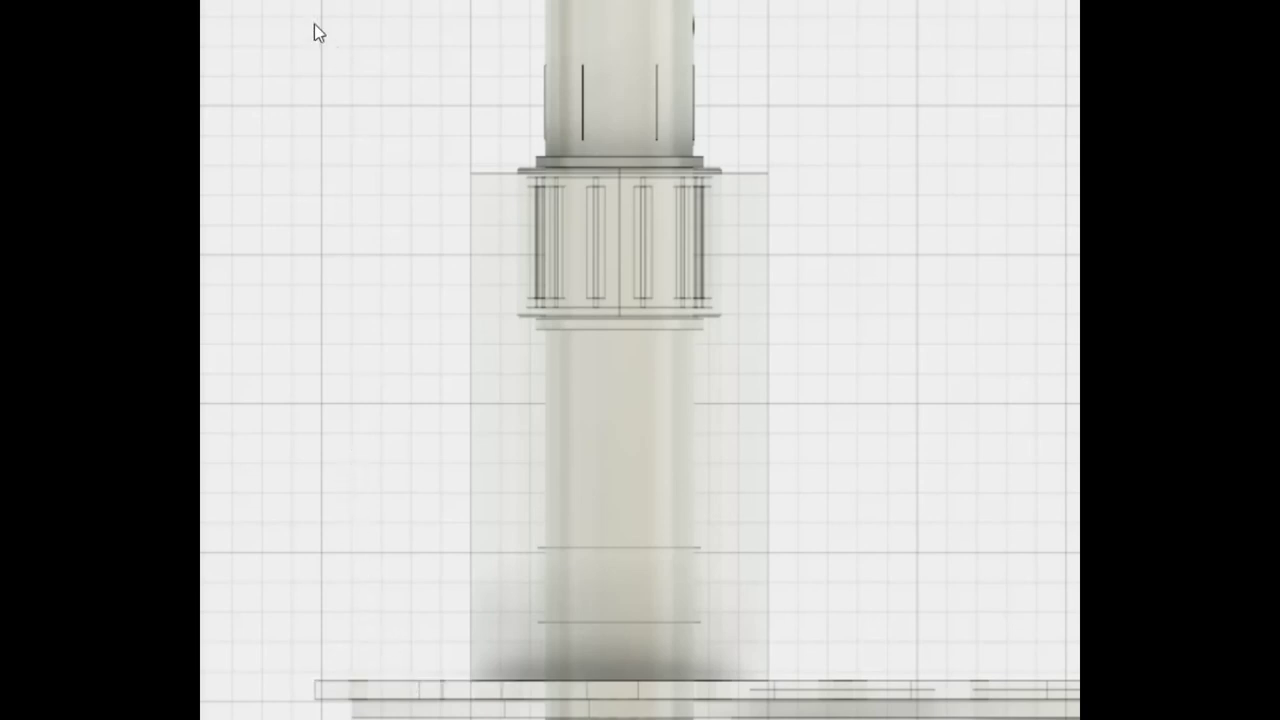
shift+middle_drag(470, 160, 409, 128)
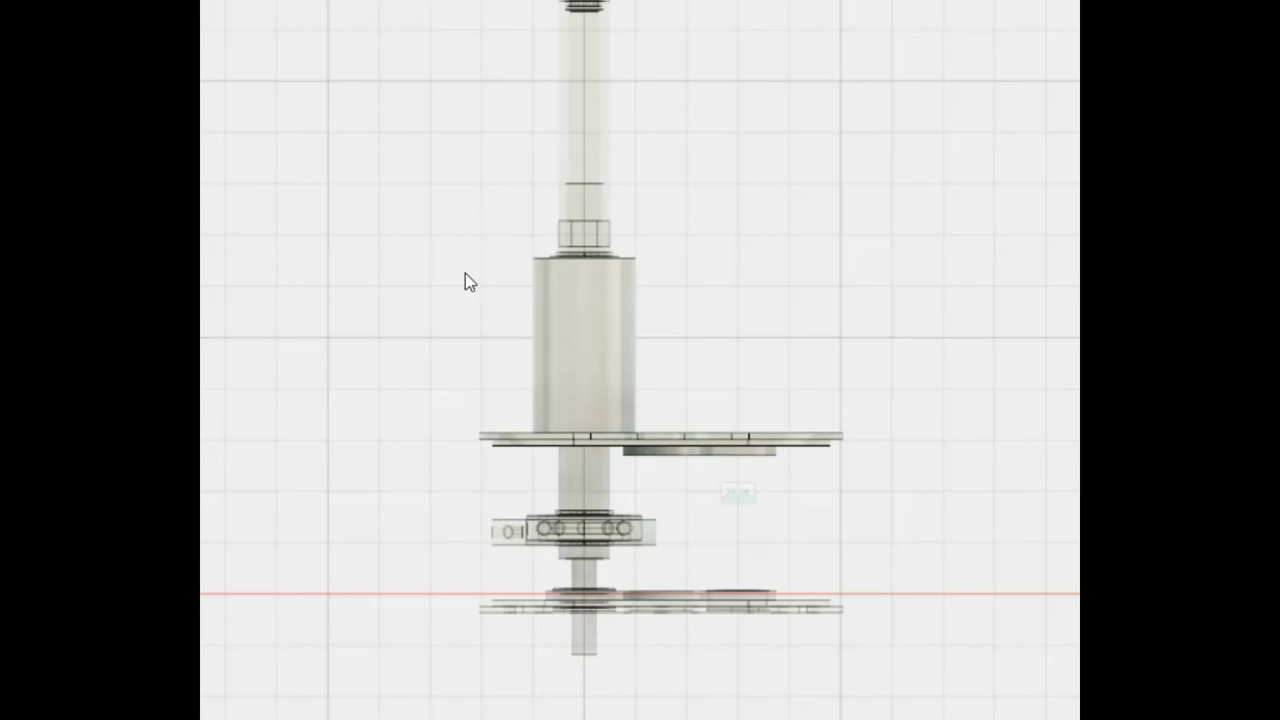
scroll(465, 280, down, 2)
scroll(465, 273, down, 3)
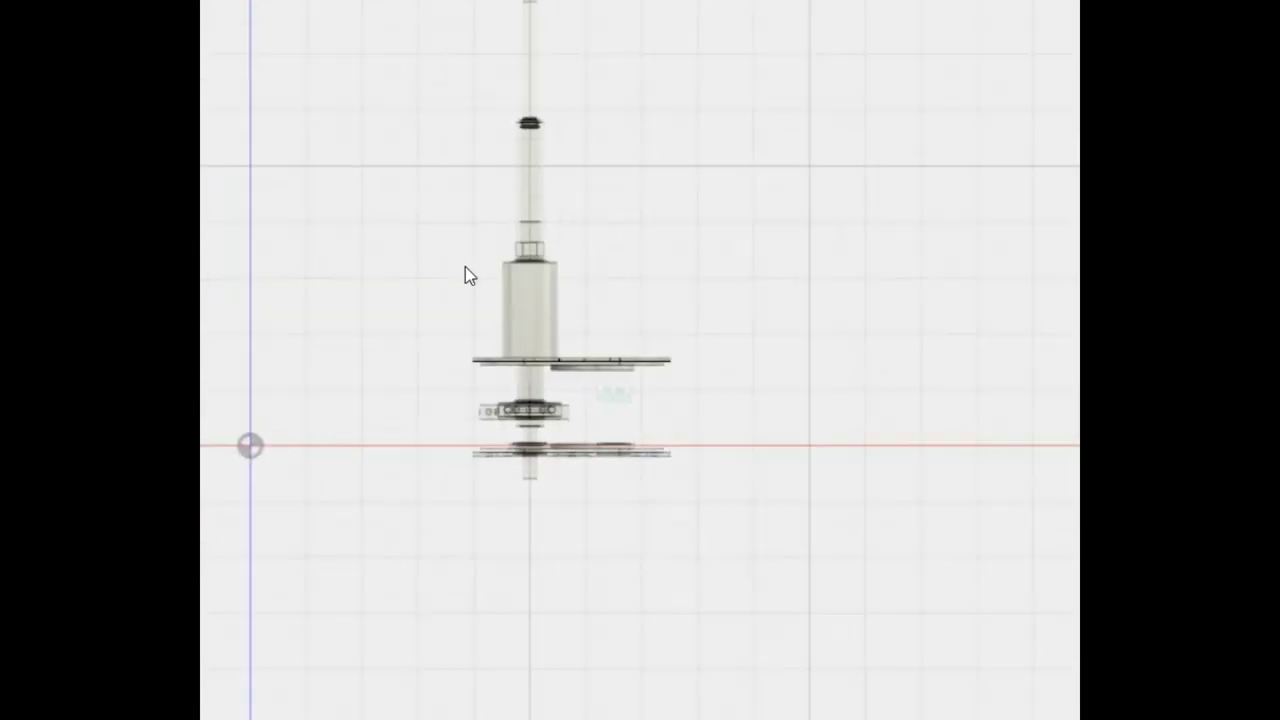
scroll(465, 274, down, 1)
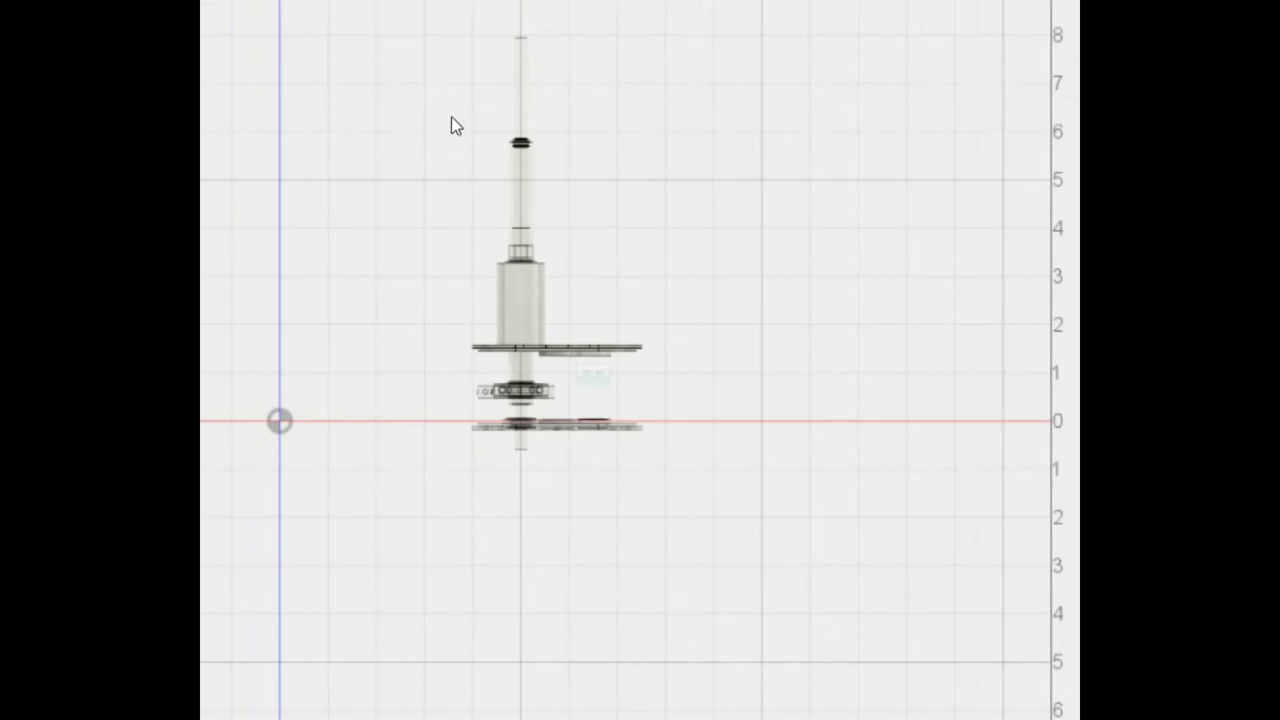
scroll(450, 118, up, 2)
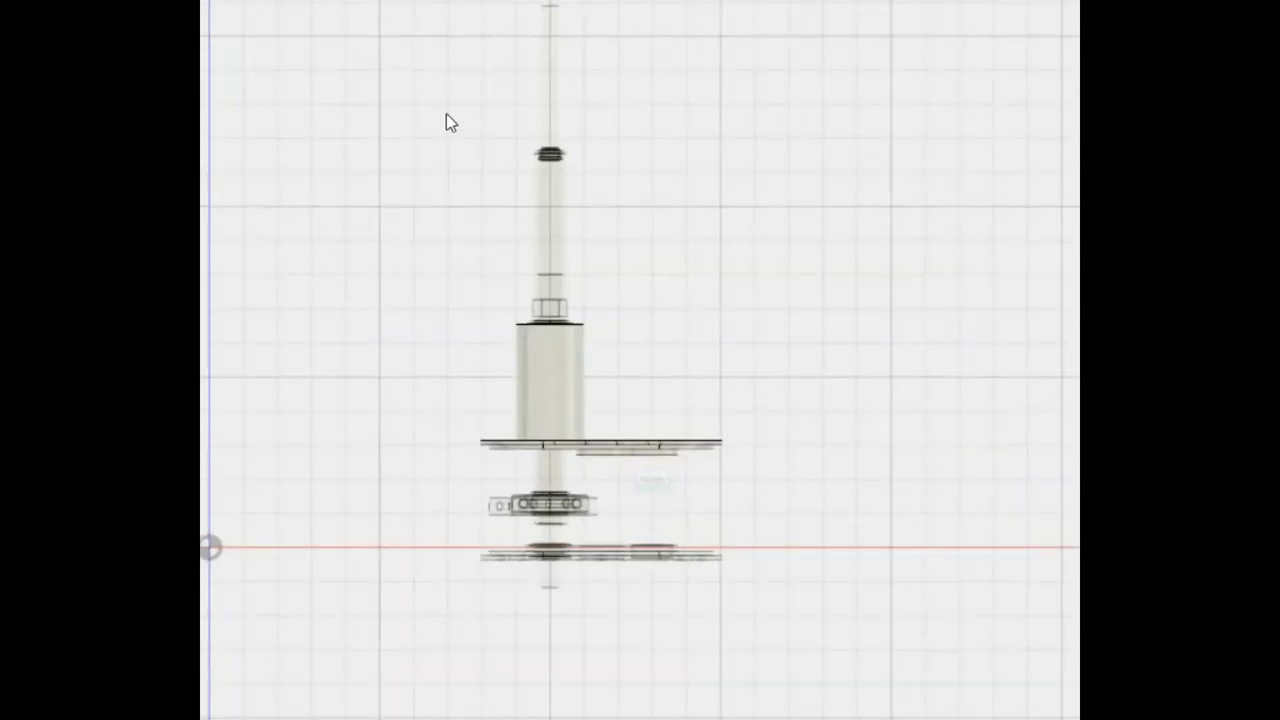